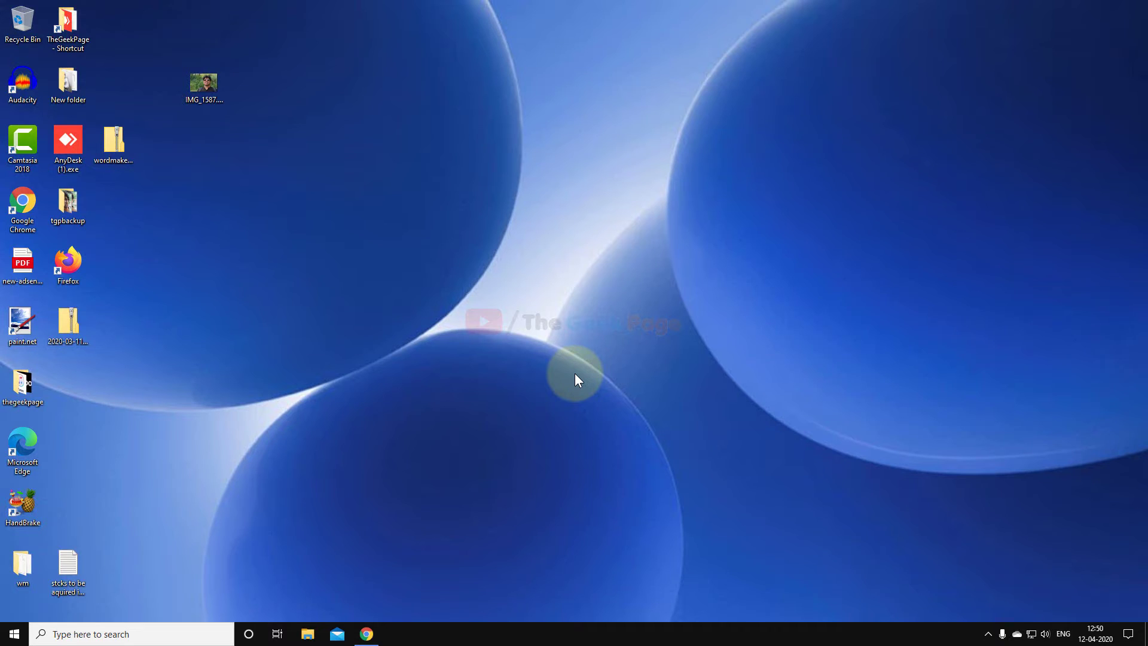
# Step: Launch Google Chrome from Windows search and go to its Settings page via the main menu
pyautogui.click(45, 630)
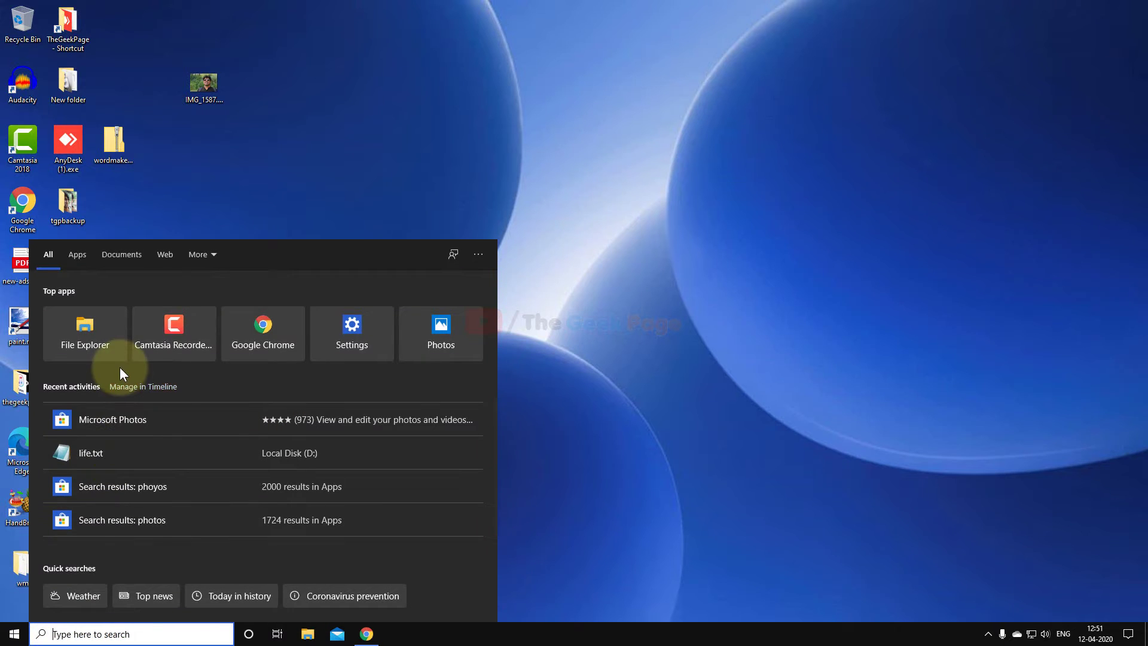
pyautogui.click(234, 330)
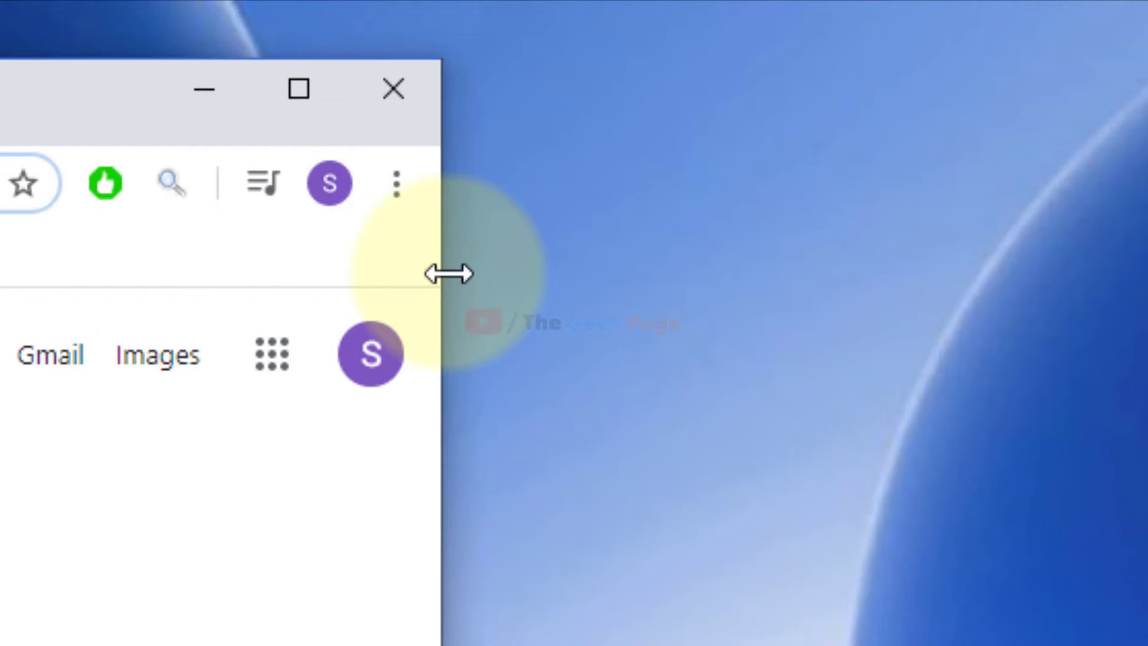
pyautogui.click(399, 212)
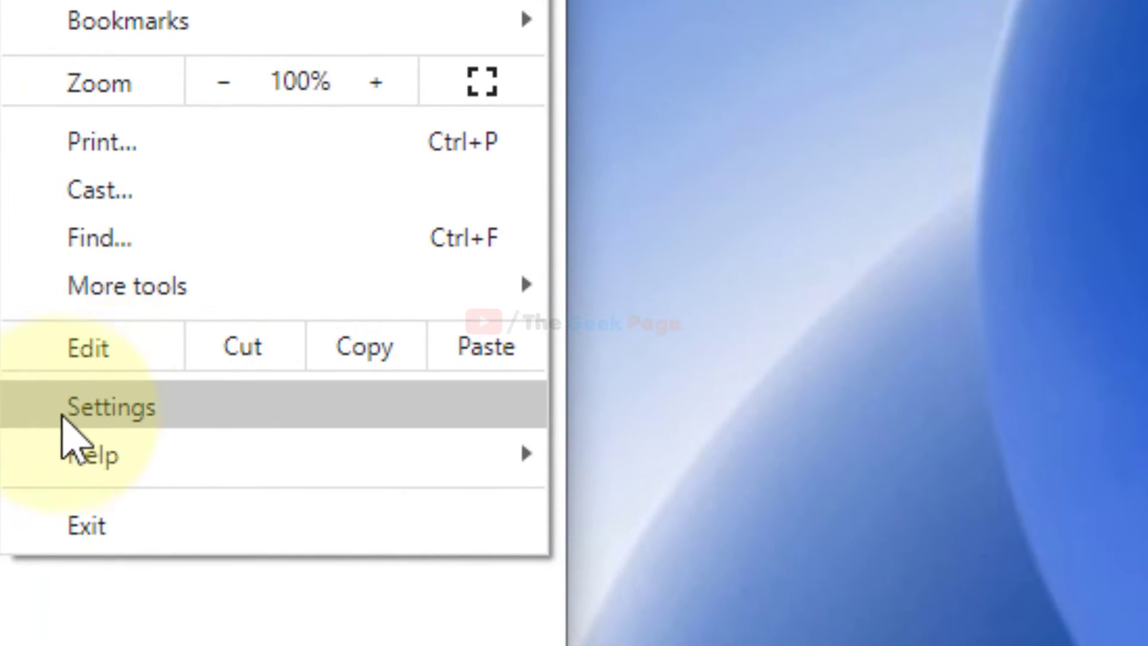
pyautogui.click(123, 410)
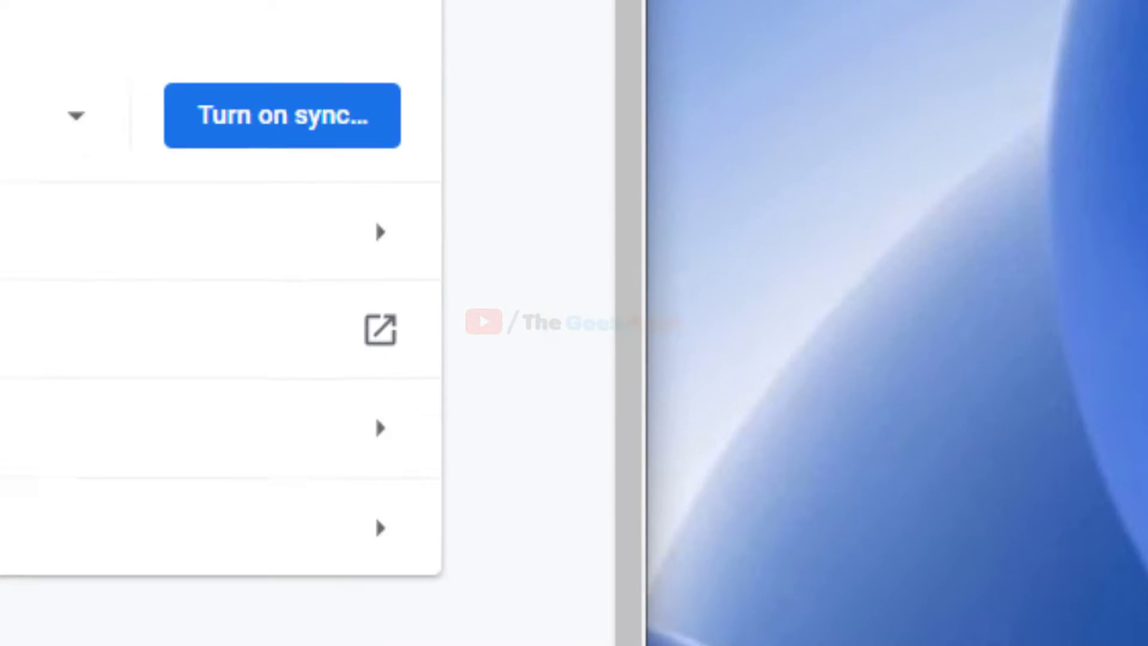
pyautogui.scroll(-10, 574, 323)
pyautogui.scroll(-3, 574, 323)
pyautogui.scroll(-3, 575, 323)
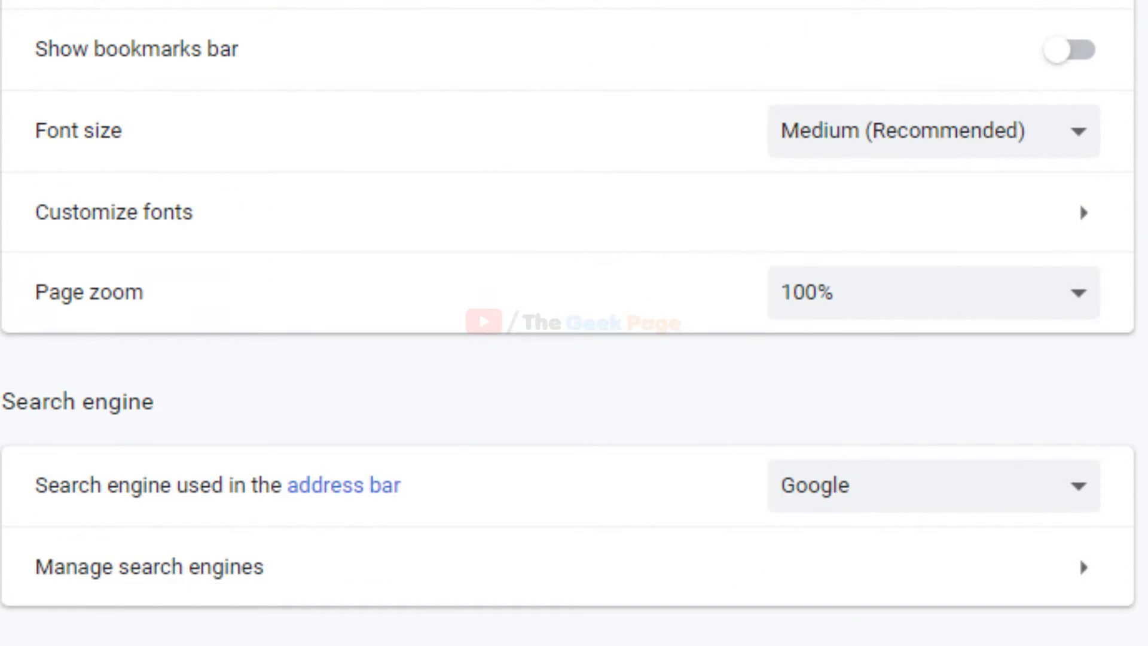
pyautogui.scroll(-5, 574, 323)
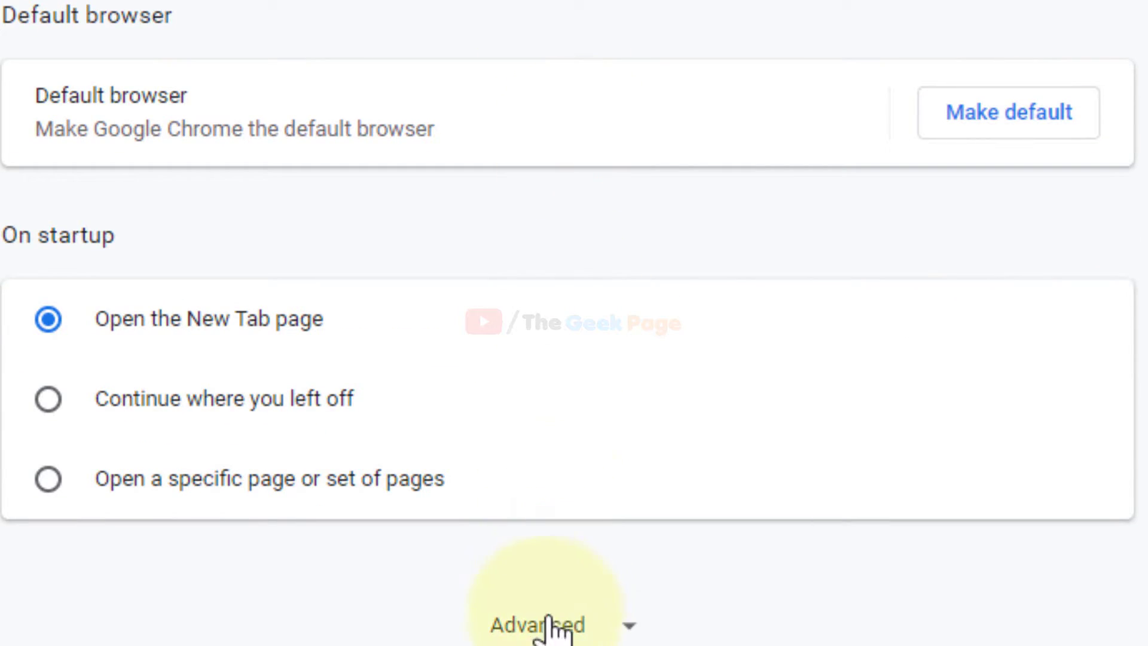
# Step: Under Advanced > System, switch off 'Use hardware acceleration when available' and let Chrome close
pyautogui.click(549, 626)
pyautogui.scroll(-10, 539, 583)
pyautogui.scroll(-5, 536, 493)
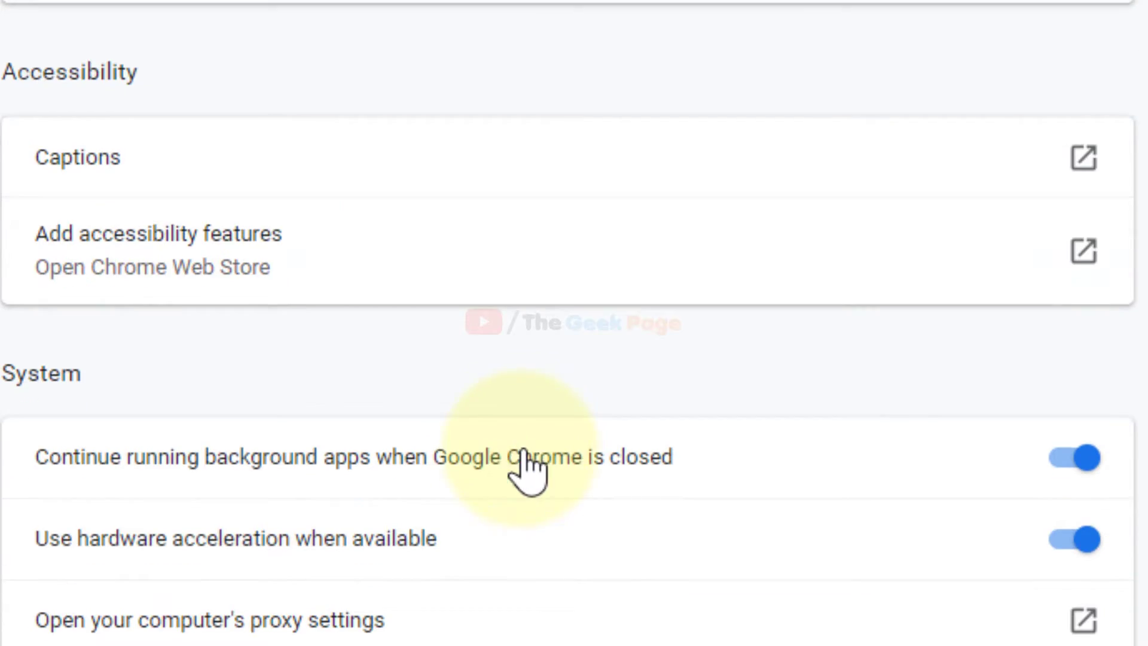
pyautogui.scroll(-1, 526, 474)
pyautogui.scroll(-2, 526, 437)
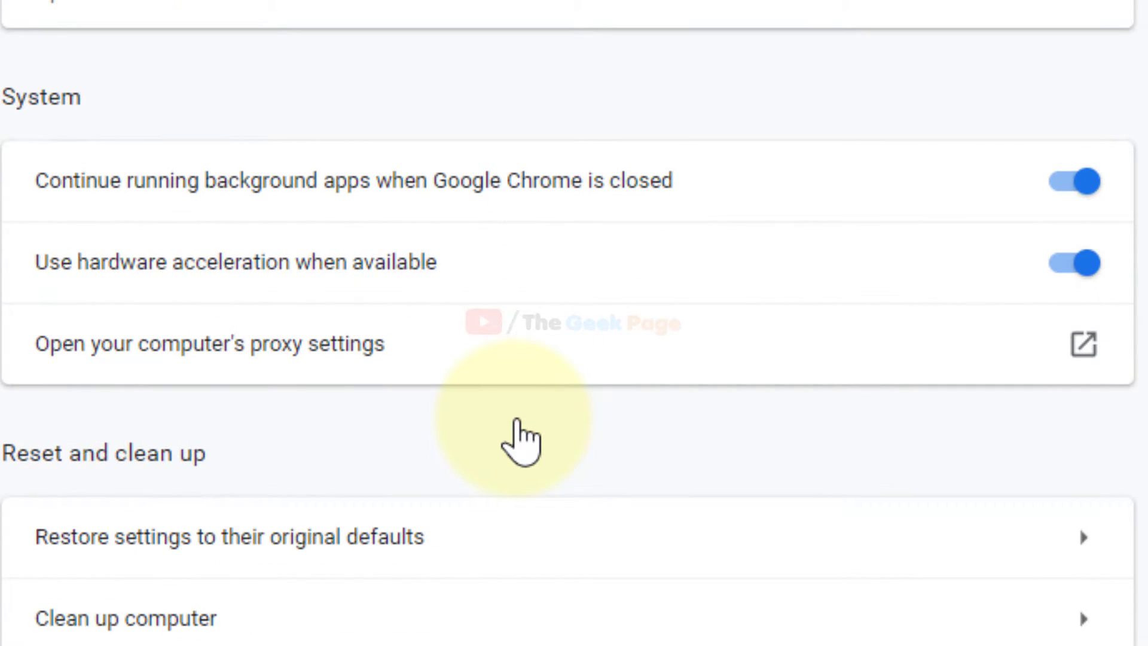
pyautogui.doubleClick(19, 95)
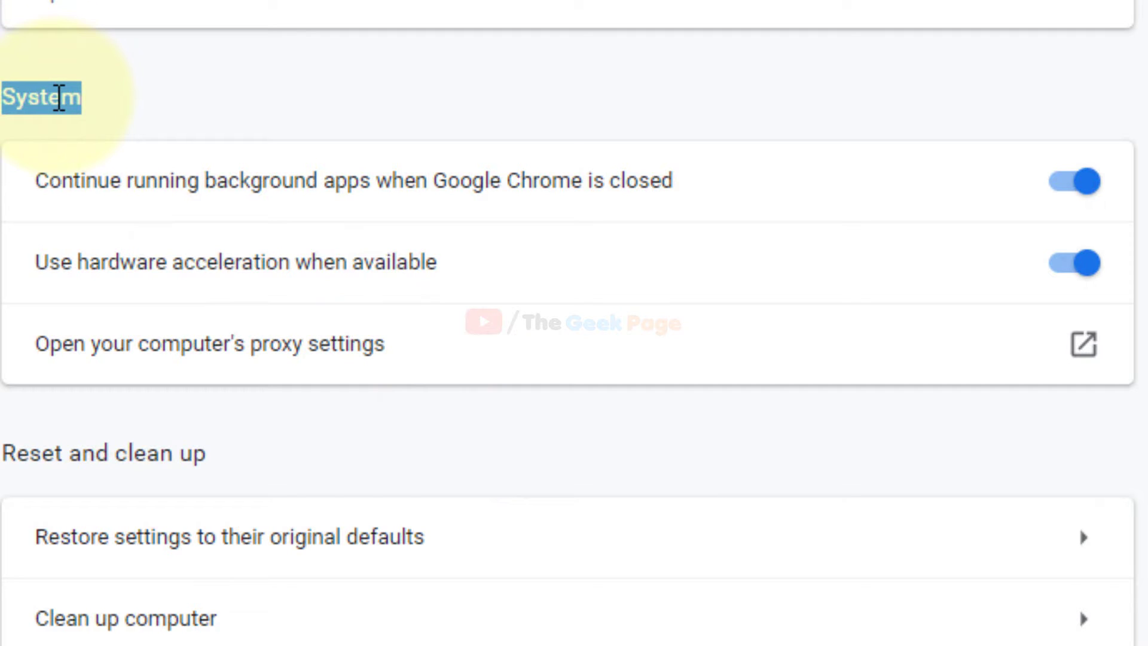
pyautogui.click(120, 115)
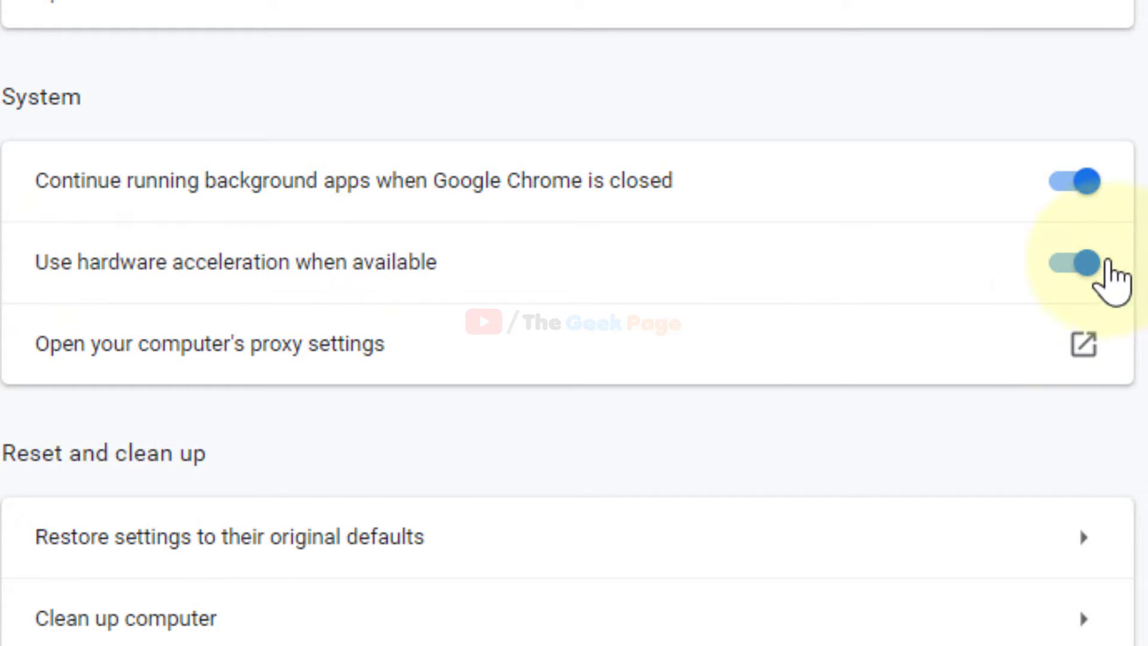
pyautogui.click(1081, 264)
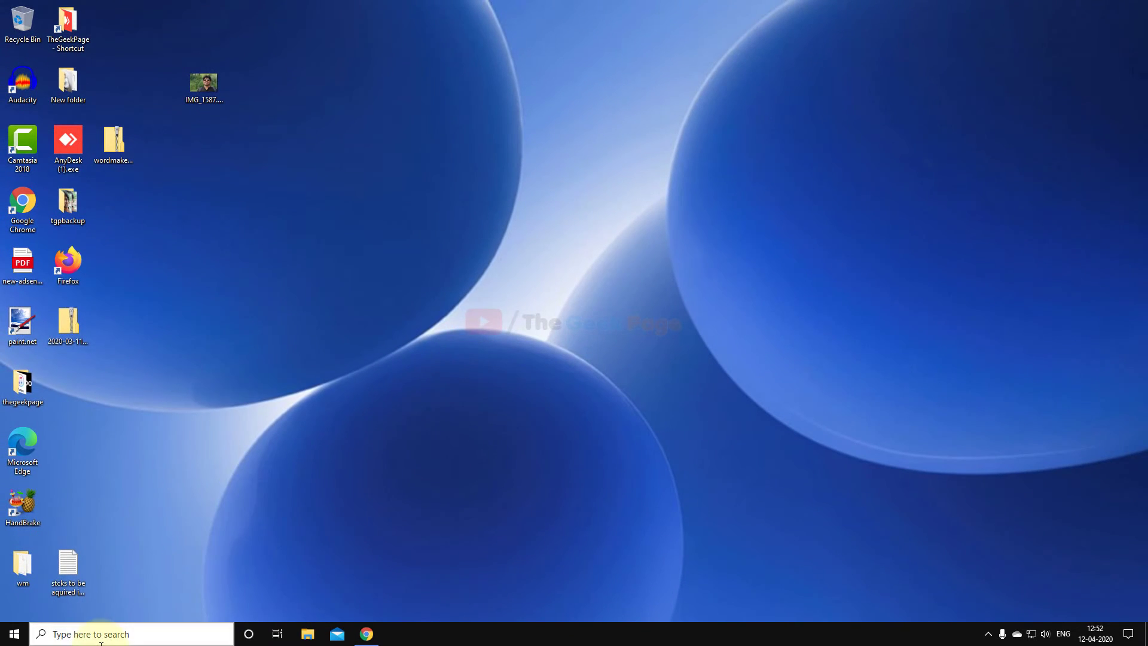
# Step: Search Windows for firefox and launch Firefox from the best match
pyautogui.click(100, 634)
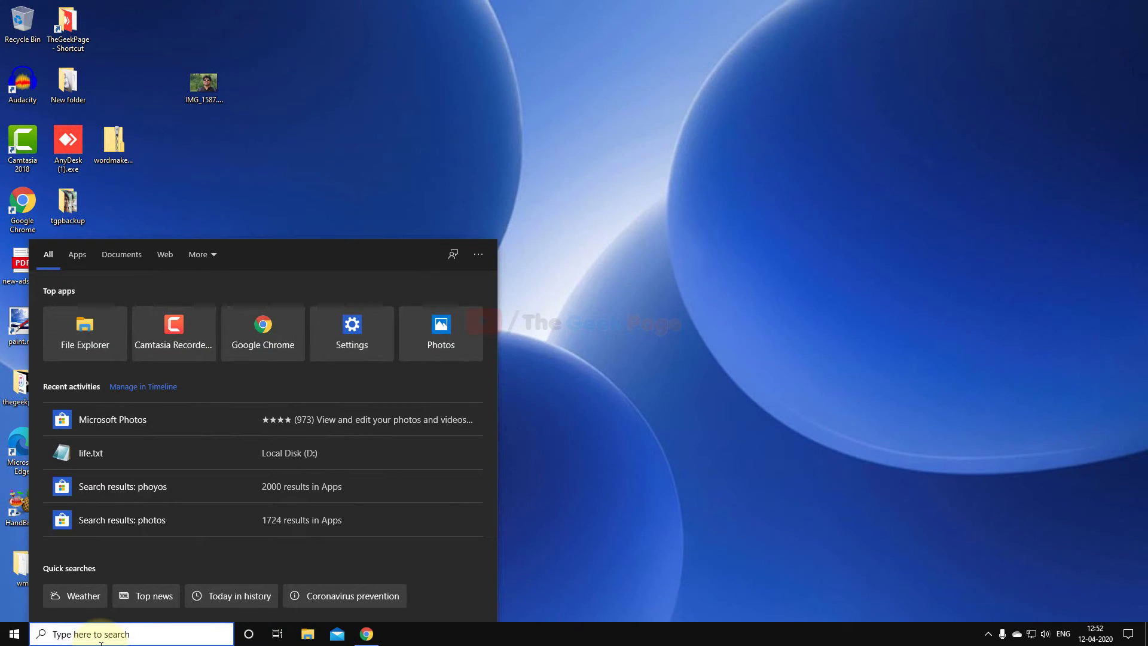
pyautogui.write('firefox')
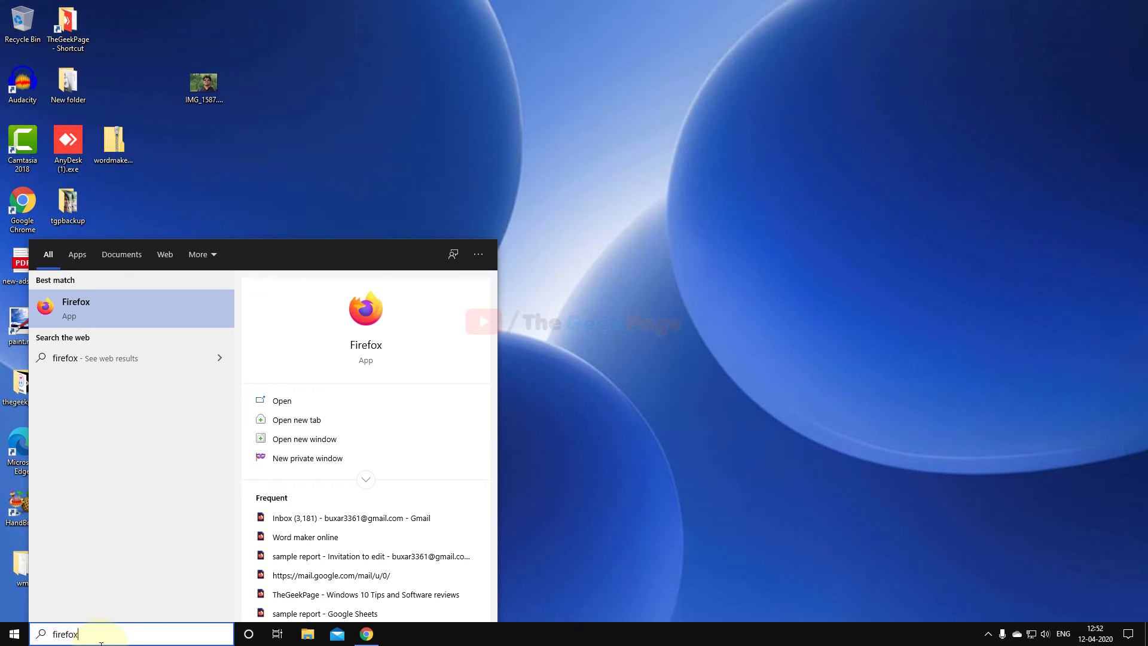
pyautogui.click(146, 310)
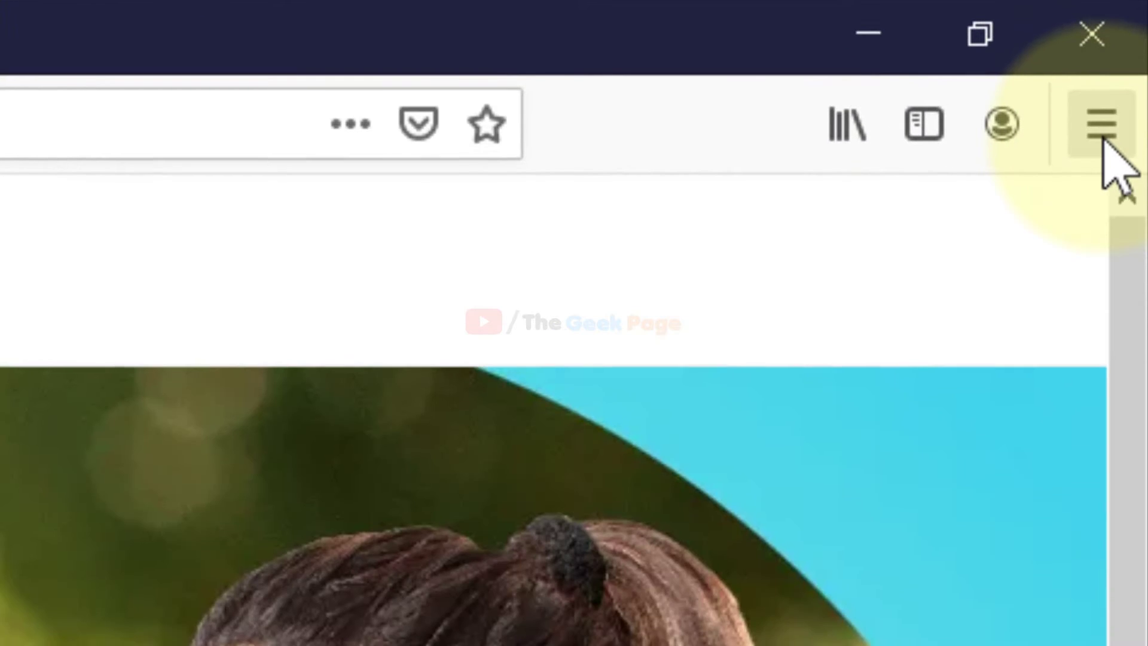
# Step: Reach Firefox's Options page from the hamburger menu
pyautogui.click(1102, 133)
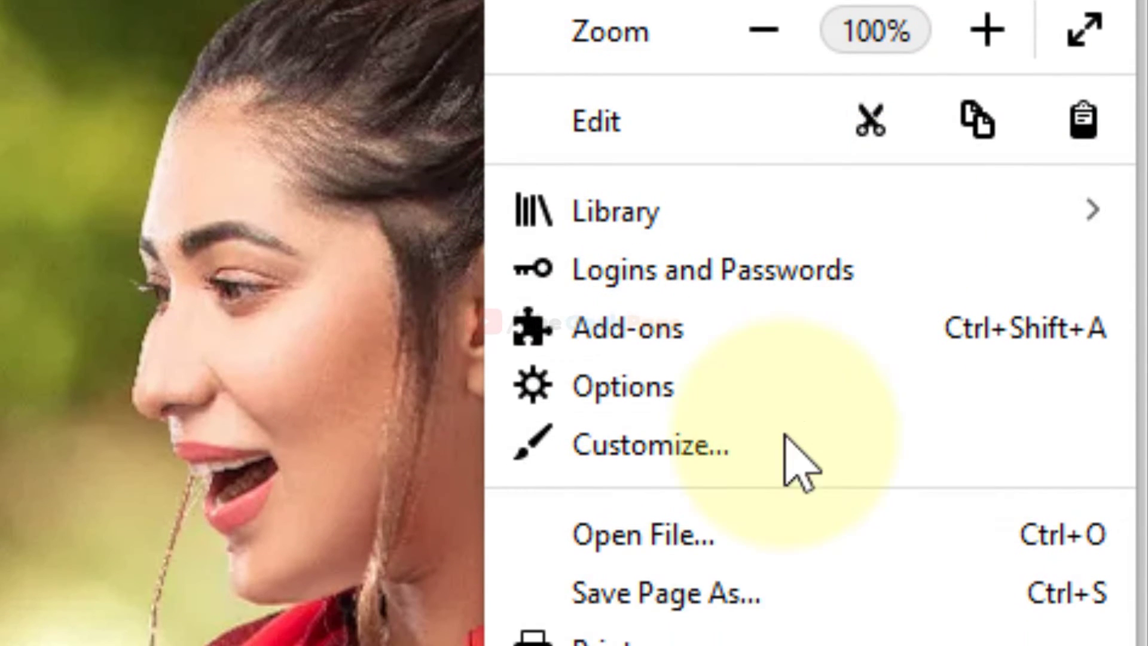
pyautogui.click(650, 389)
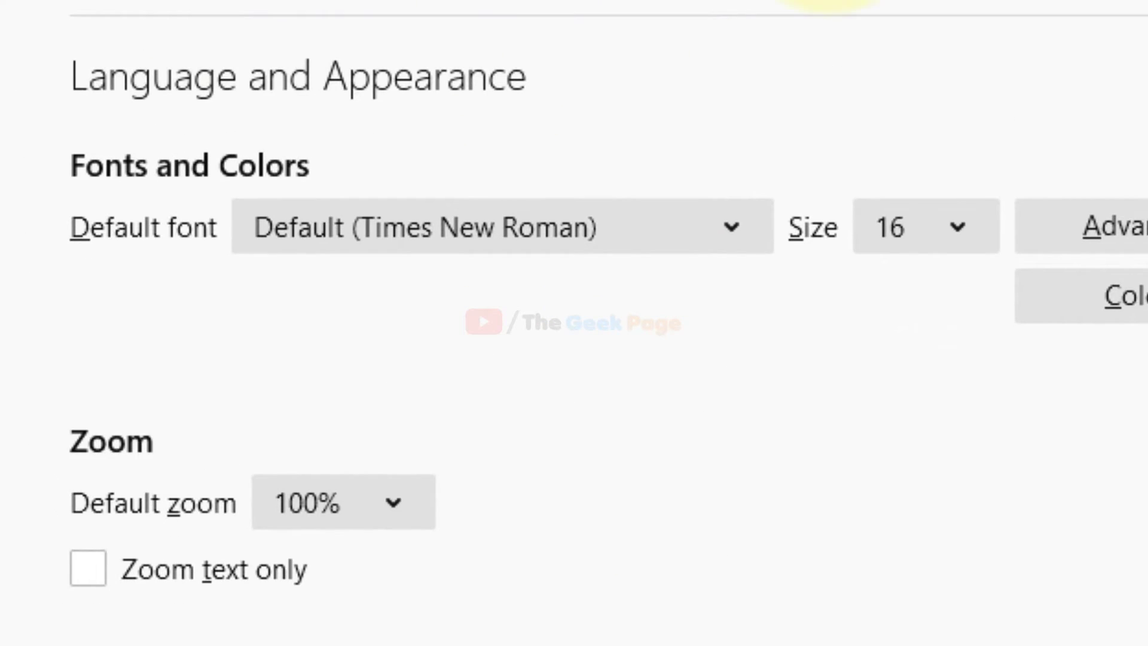
pyautogui.scroll(-5, 825, 2)
pyautogui.scroll(-5, 830, 3)
pyautogui.scroll(-5, 832, 4)
pyautogui.scroll(-5, 835, 5)
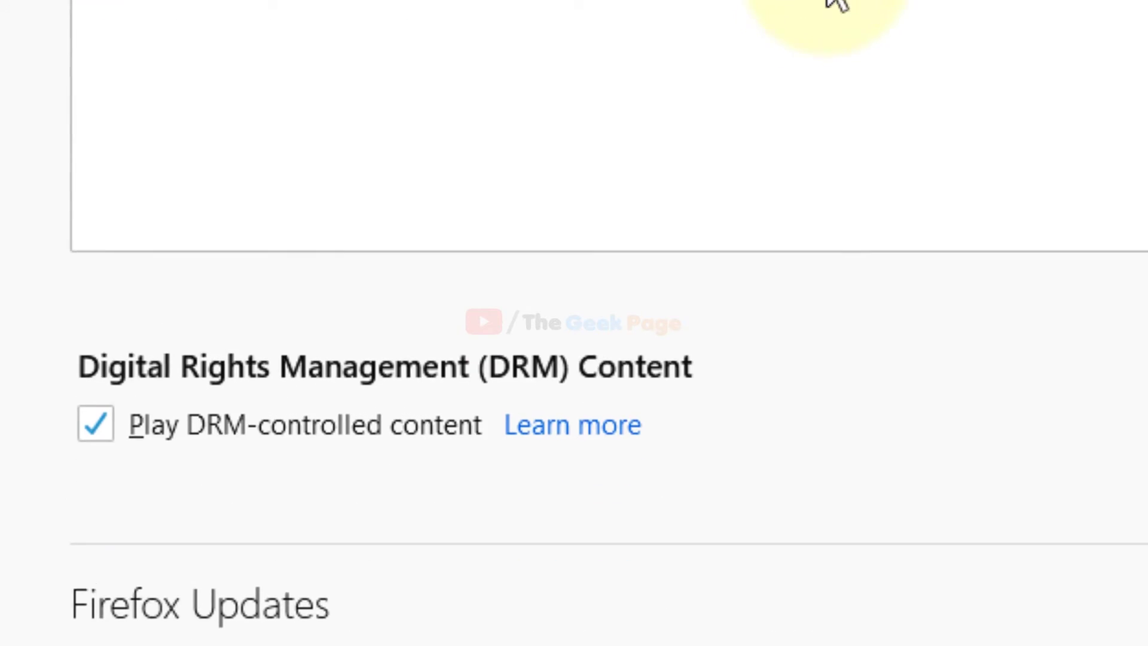
pyautogui.scroll(-5, 836, 5)
pyautogui.scroll(-5, 828, 440)
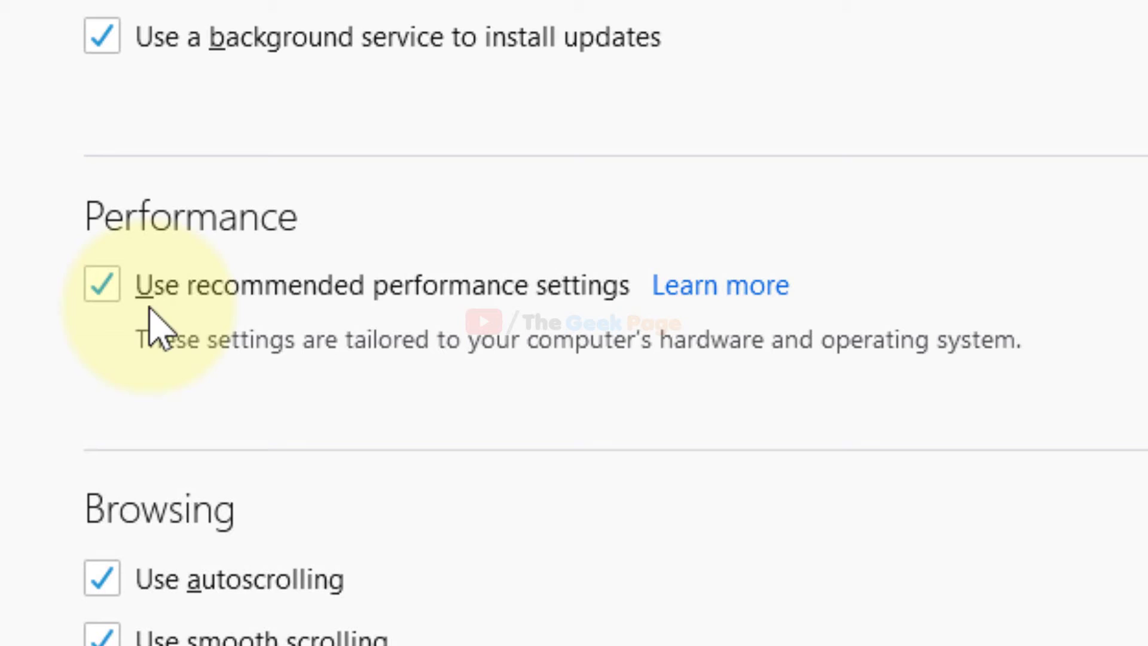
# Step: Uncheck recommended performance settings and hardware acceleration, then minimize Firefox to the desktop
pyautogui.click(101, 288)
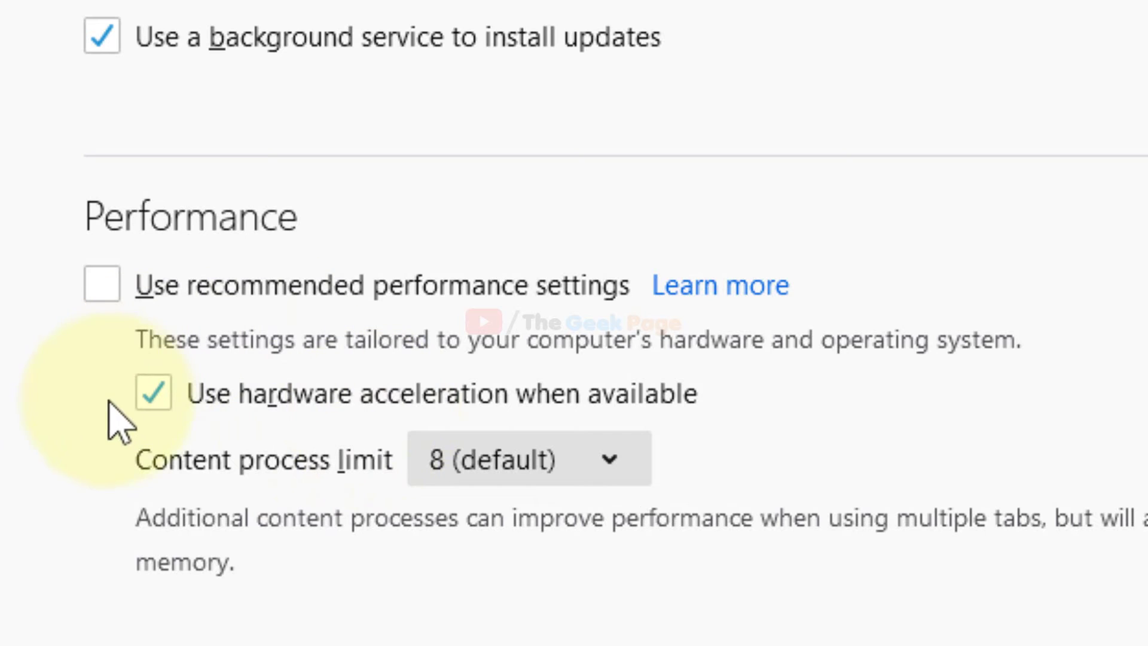
pyautogui.click(162, 402)
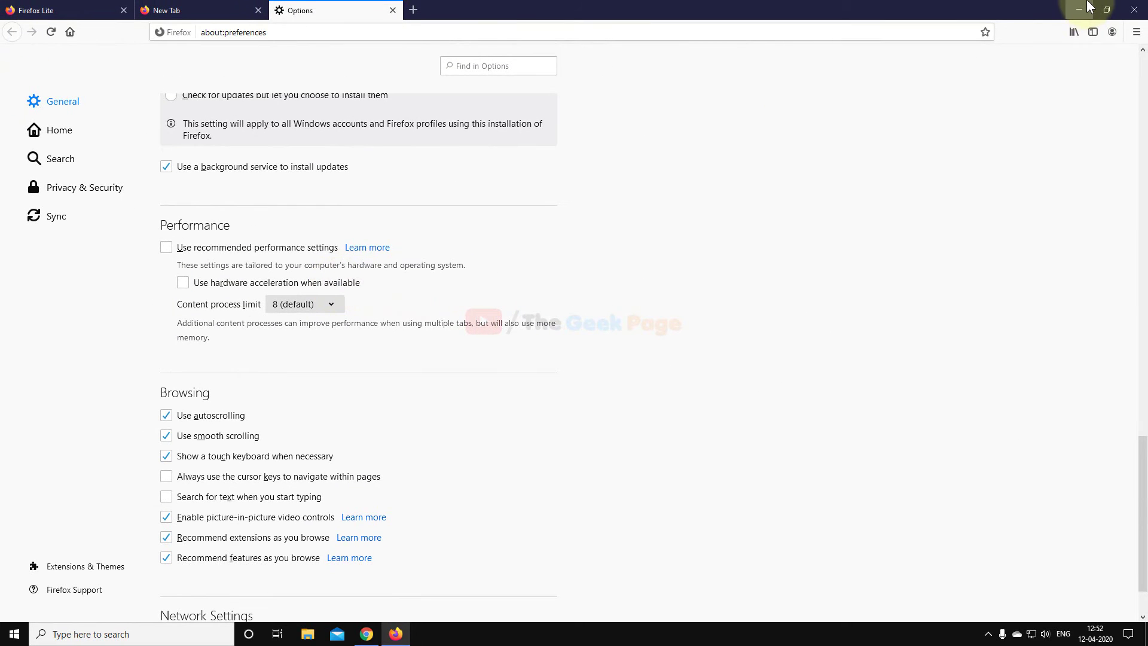
pyautogui.click(1086, 9)
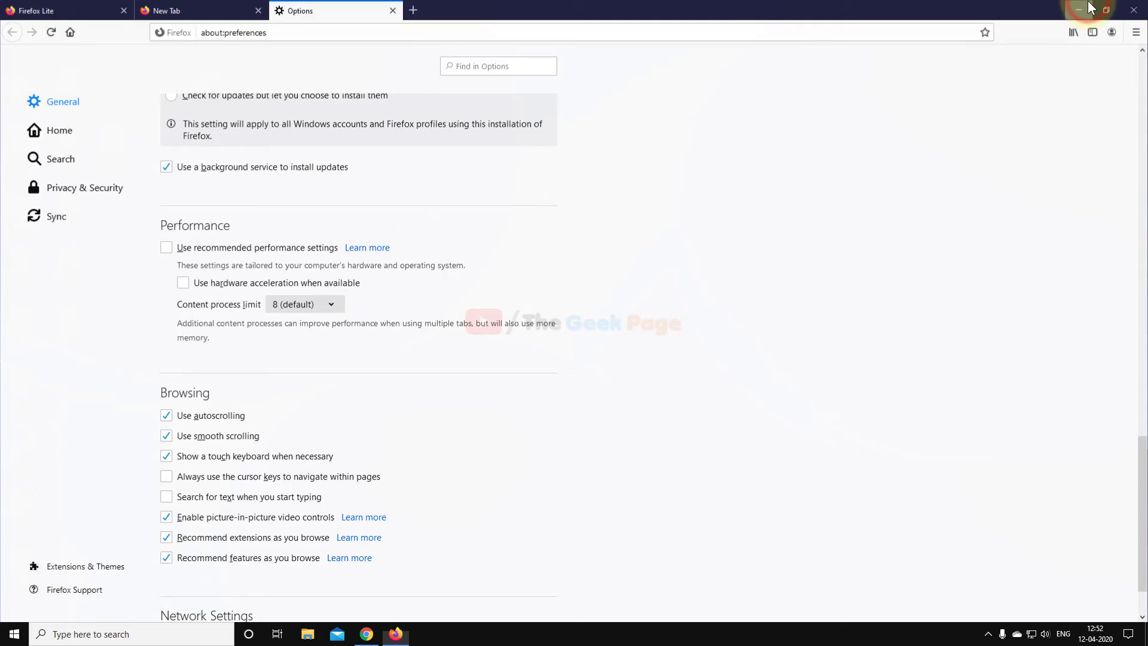
pyautogui.rightClick(418, 226)
# Step: Refresh the desktop and bring up Windows search to find the verifier tool
pyautogui.click(450, 262)
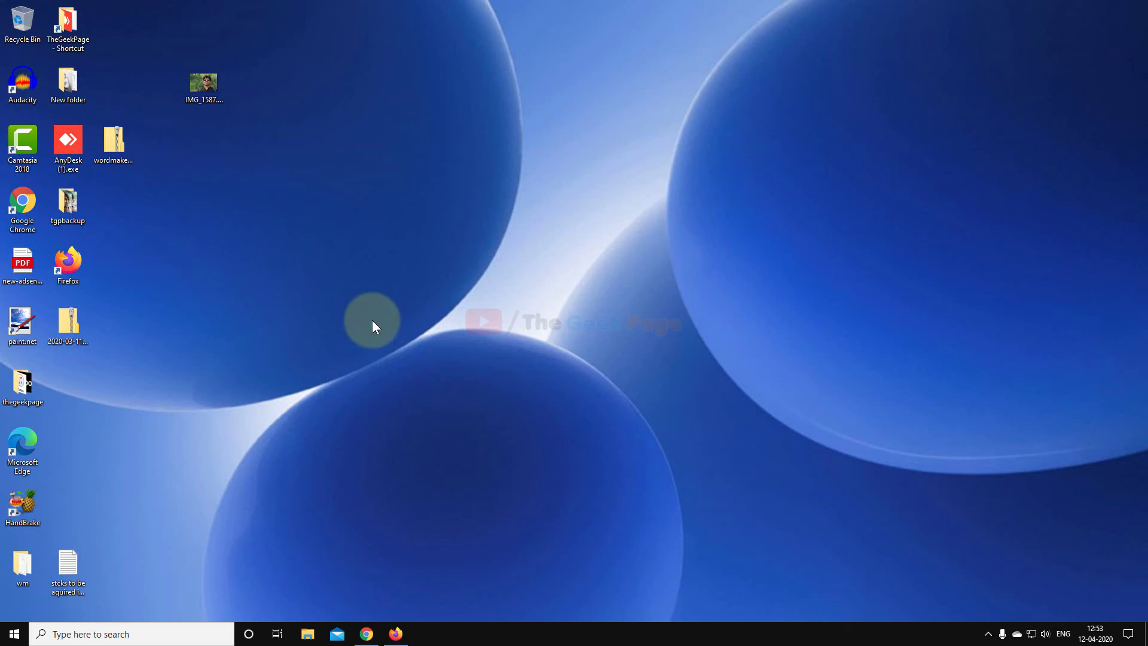
pyautogui.click(135, 634)
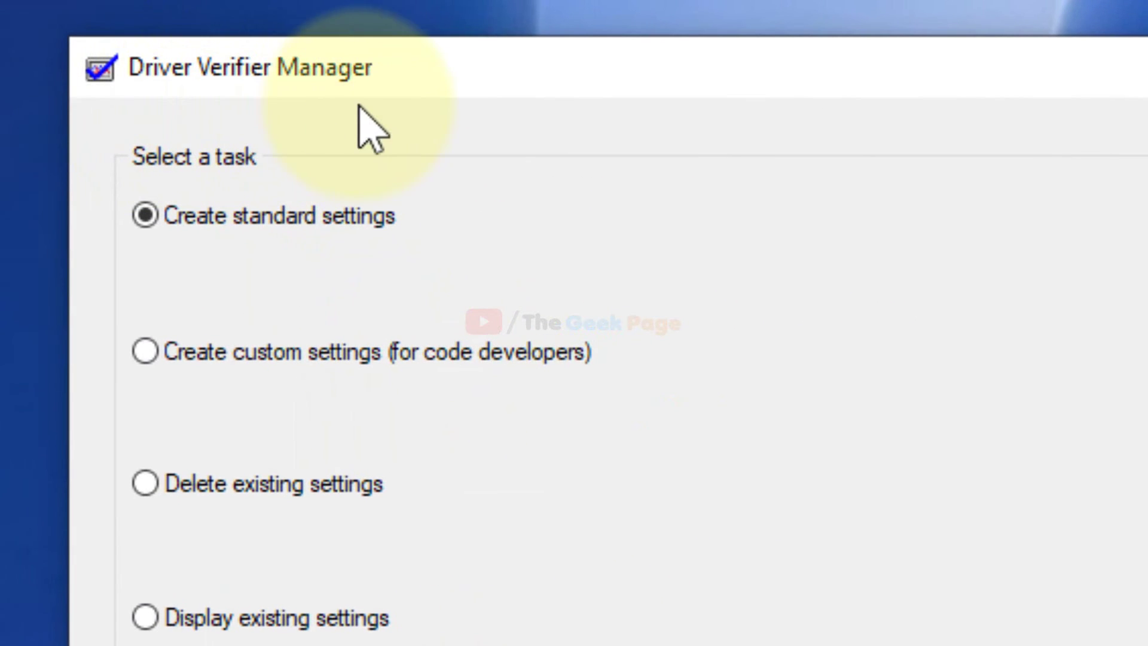
# Step: Run Driver Verifier with standard settings for unsigned drivers, acknowledge the result and close it
pyautogui.click(144, 213)
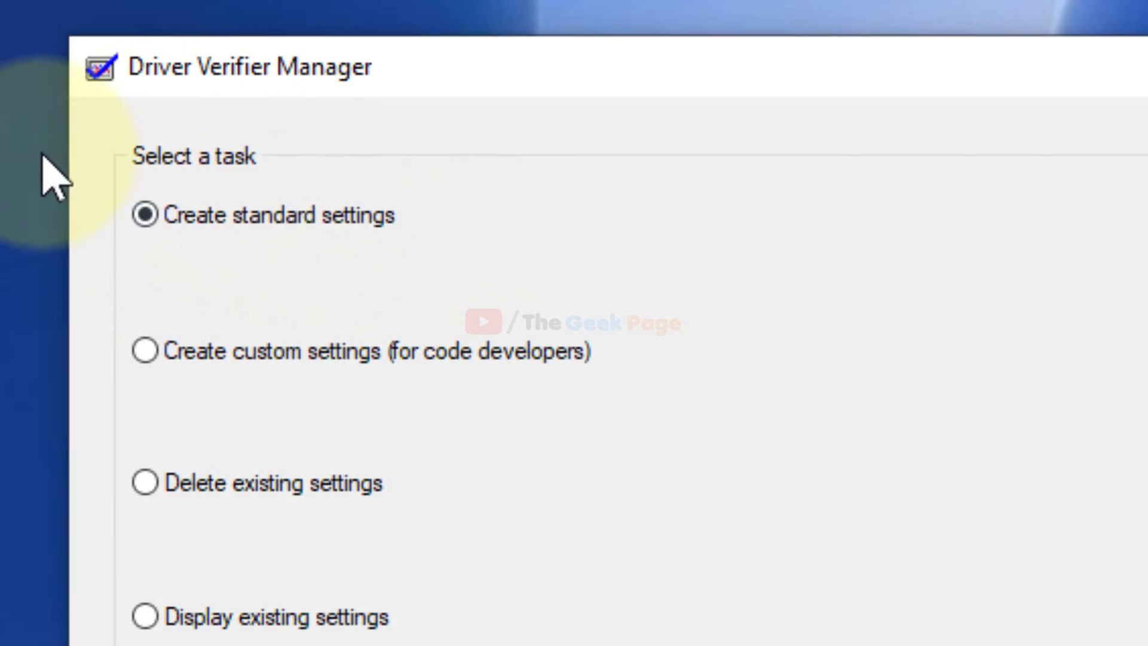
pyautogui.click(758, 559)
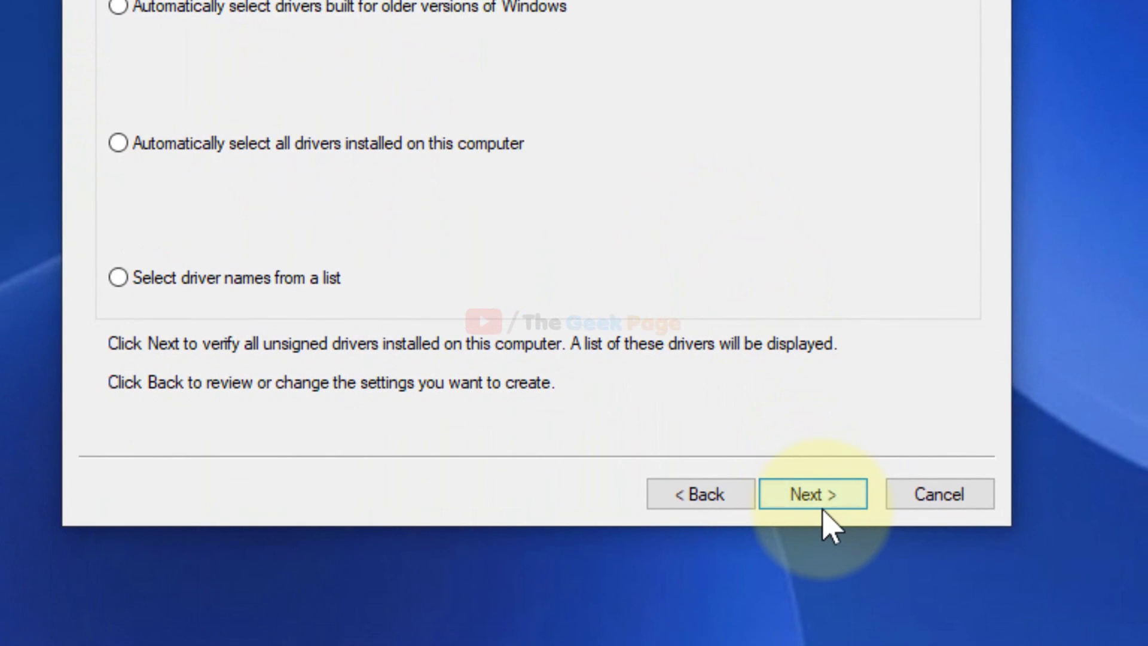
pyautogui.click(832, 606)
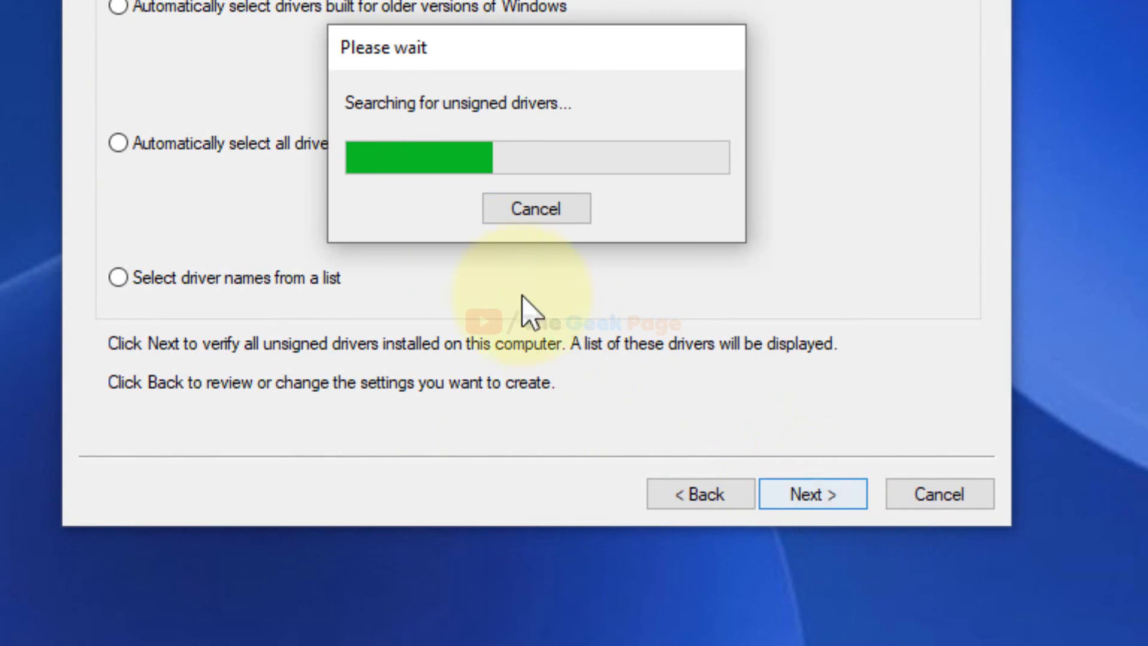
pyautogui.click(667, 219)
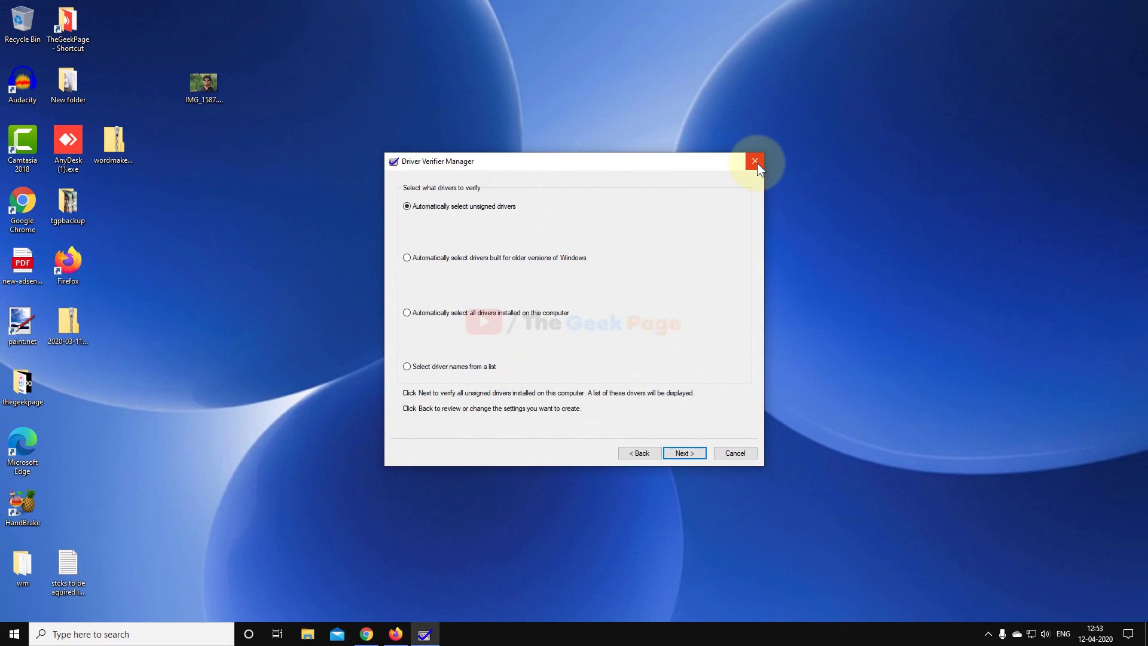
pyautogui.click(755, 162)
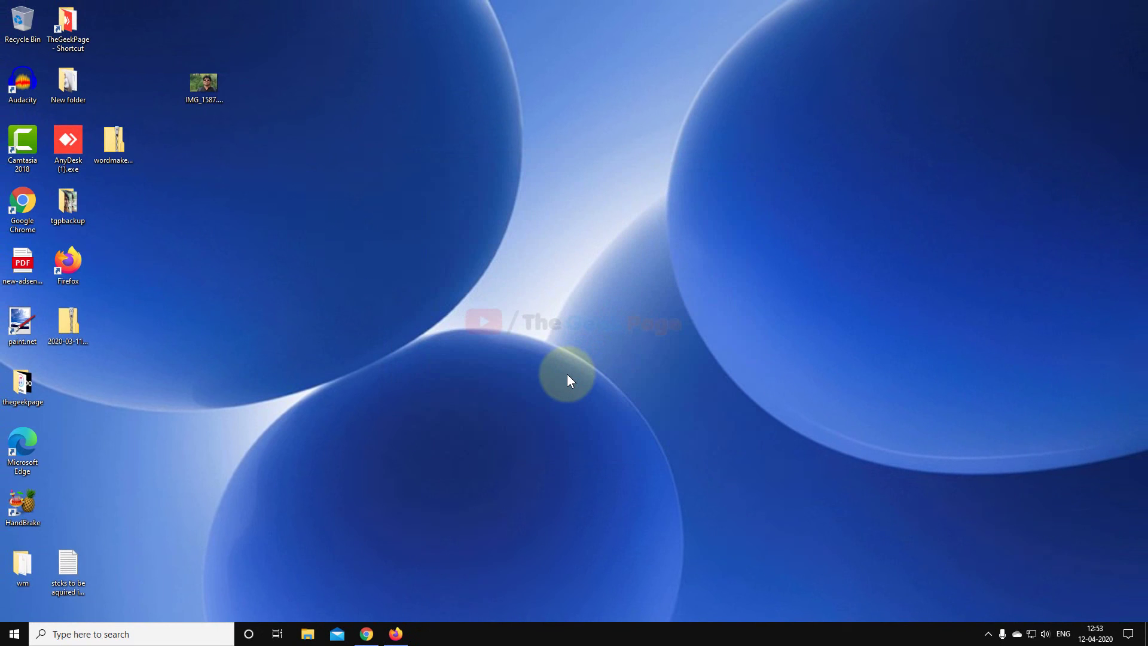